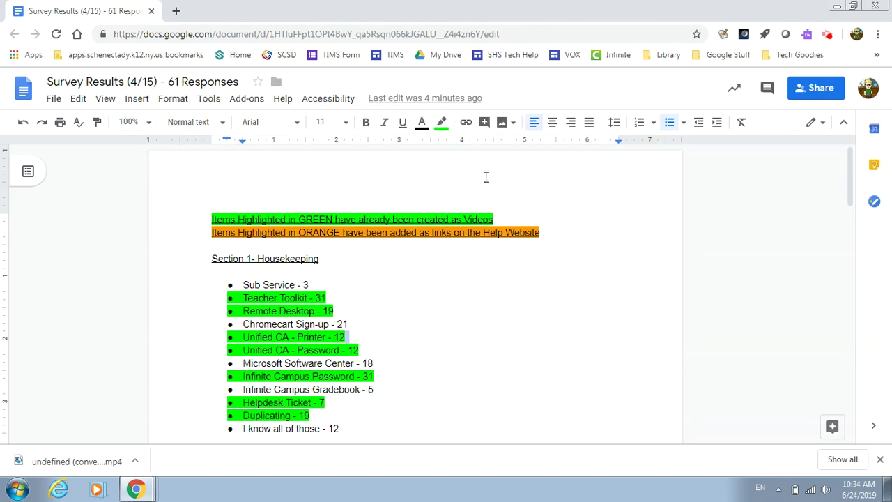
Add the word "Something" on the blank line below the Section 1- Housekeeping heading and delete it again
click(384, 266)
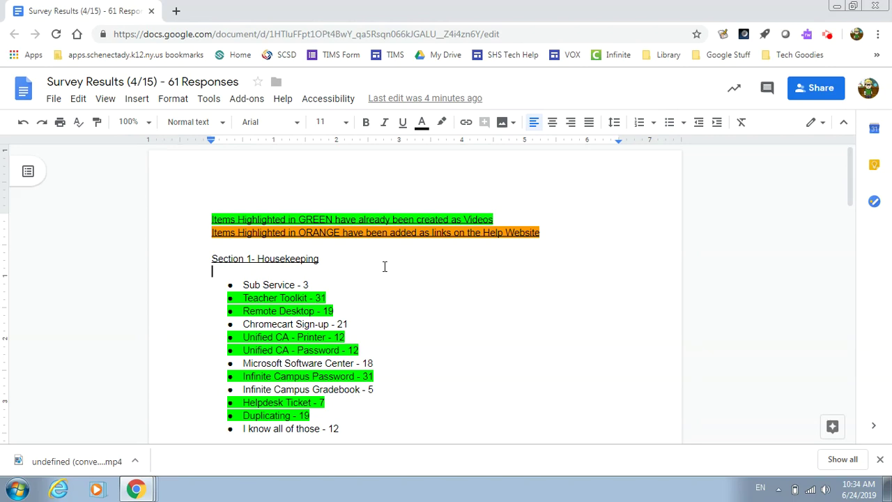
text(Something)
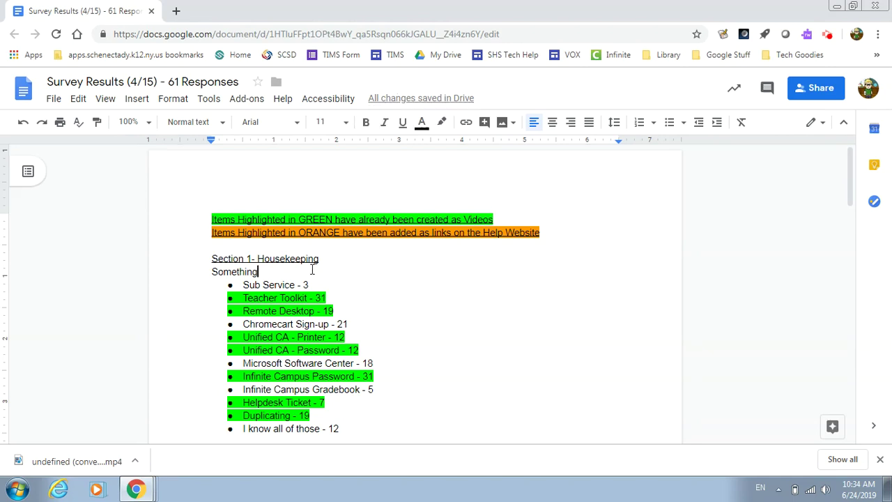
key(BackSpace)
key(BackSpace)
key(BackSpace)
key(BackSpace)
key(BackSpace)
key(BackSpace)
key(BackSpace)
key(BackSpace)
key(BackSpace)
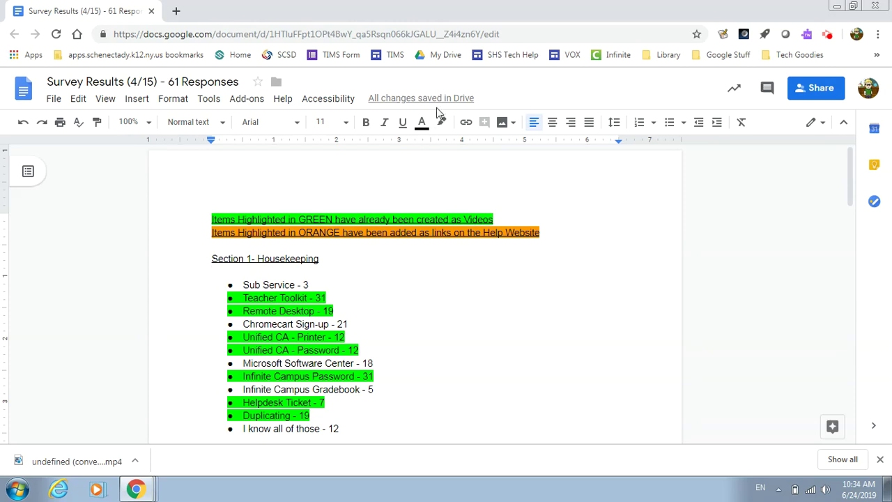
Open the document's version history and view the oldest version, April 8, 3:10 PM
mouse_move(385, 103)
click(455, 99)
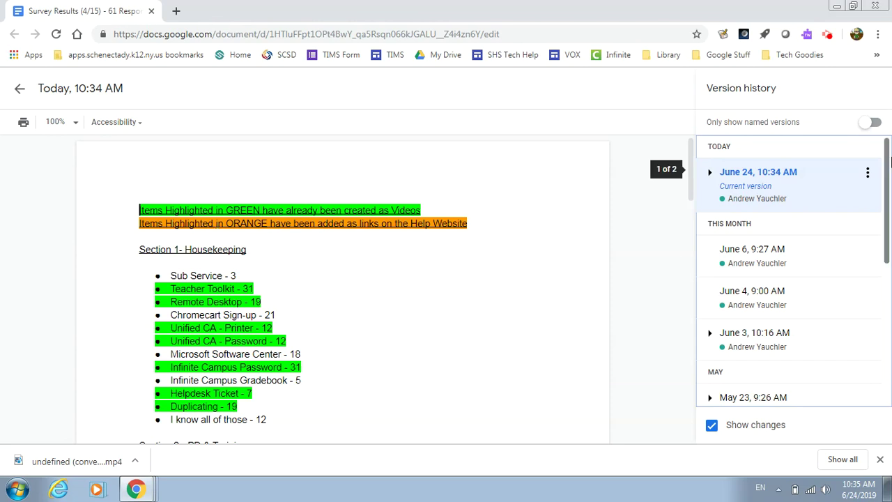
drag(888, 158, 888, 292)
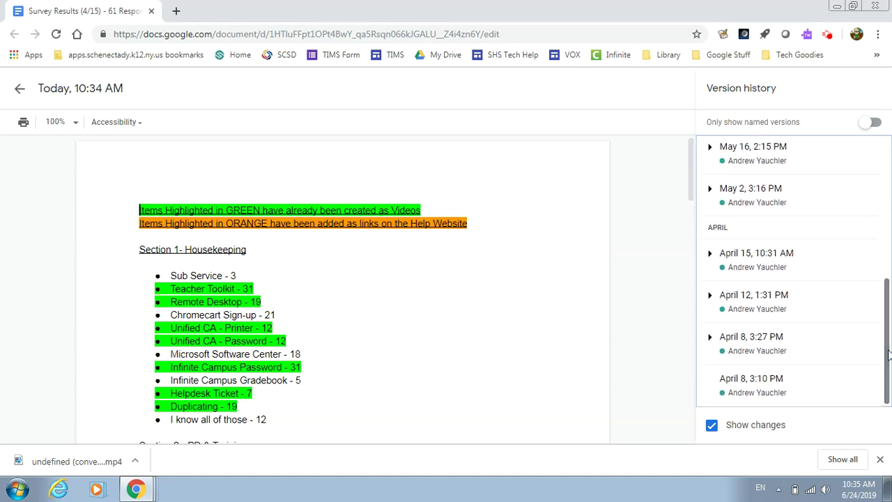
click(750, 383)
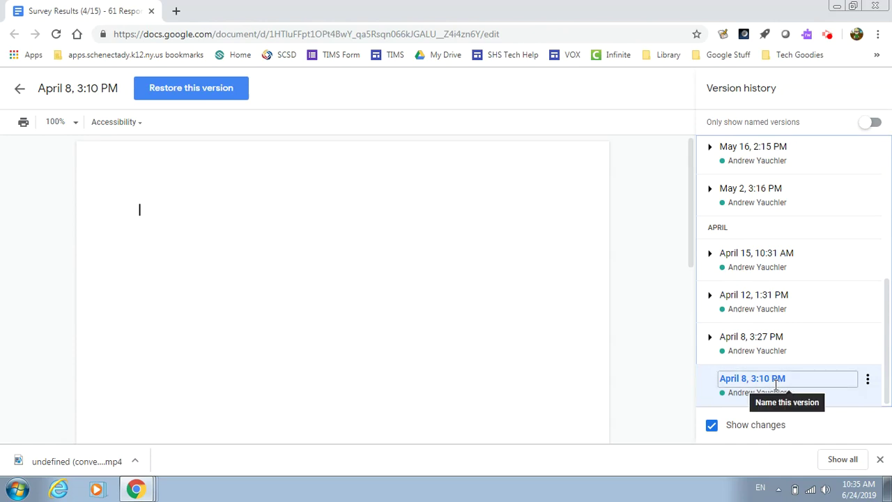
View the document contents in the April 8, 3:27 PM and May 16, 2:15 PM versions
click(747, 338)
mouse_move(691, 190)
mouse_down()
mouse_move(688, 335)
mouse_move(688, 180)
mouse_up()
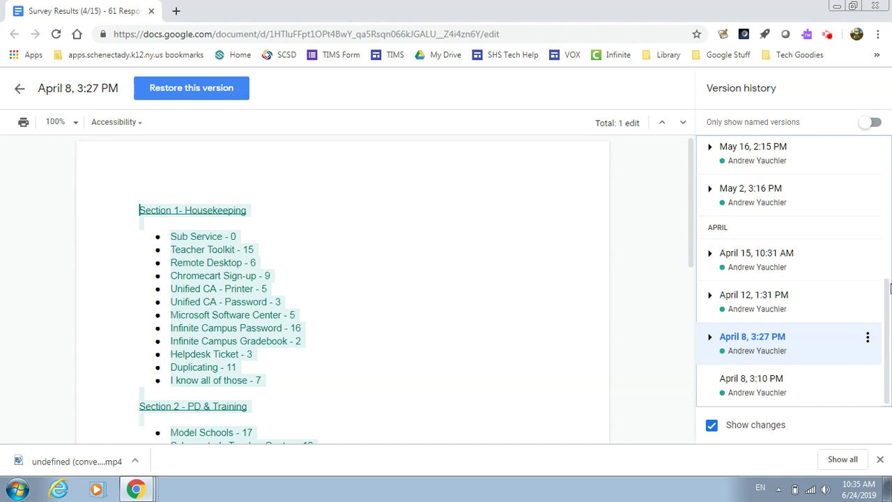
drag(889, 288, 889, 243)
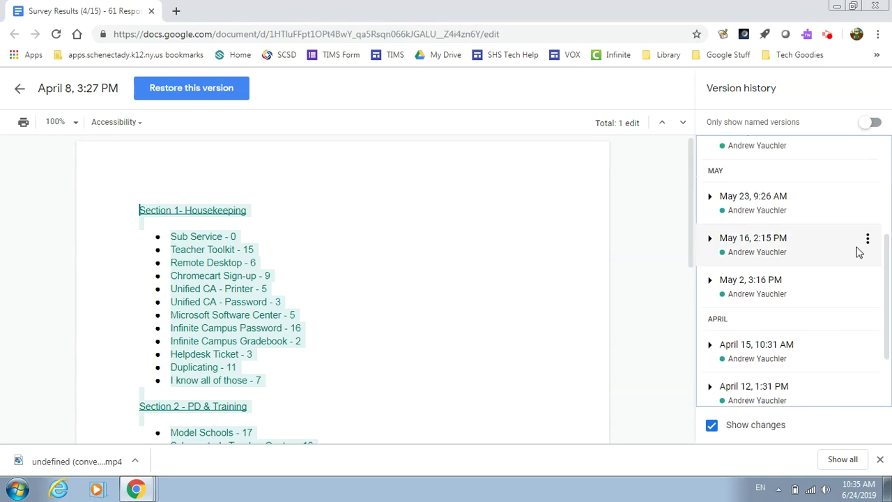
click(758, 240)
mouse_move(687, 189)
mouse_down()
mouse_move(690, 338)
mouse_move(699, 220)
mouse_move(686, 192)
mouse_up()
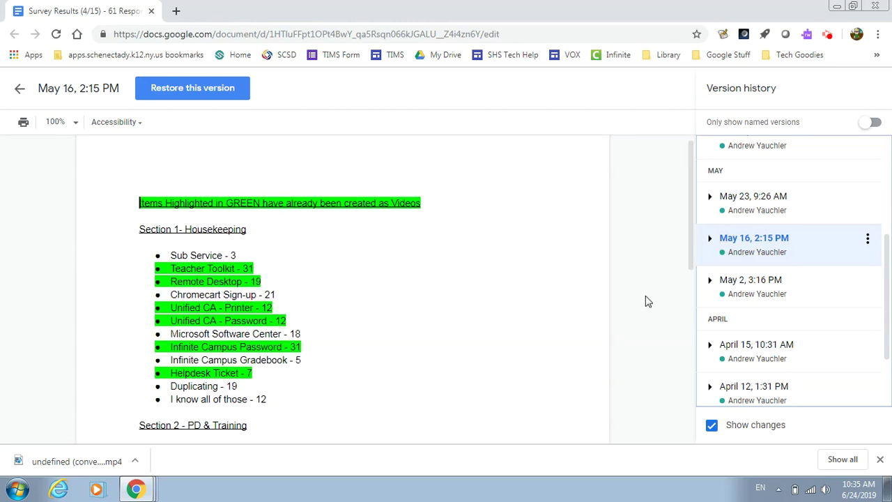
Select the May 2, 3:16 PM version and name it "Draft 2"
click(786, 294)
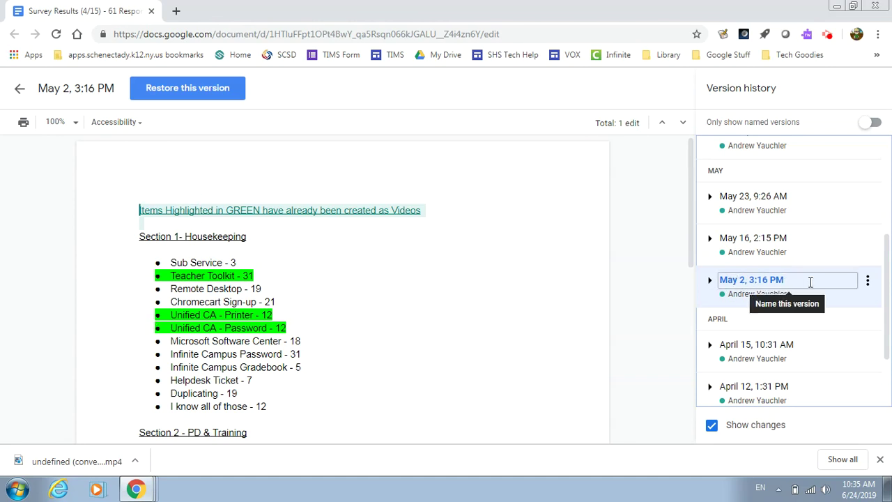
click(867, 283)
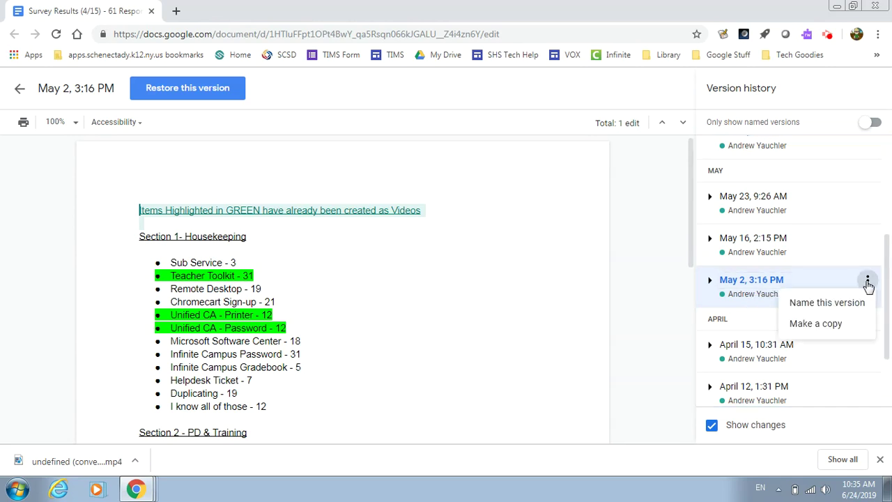
click(837, 304)
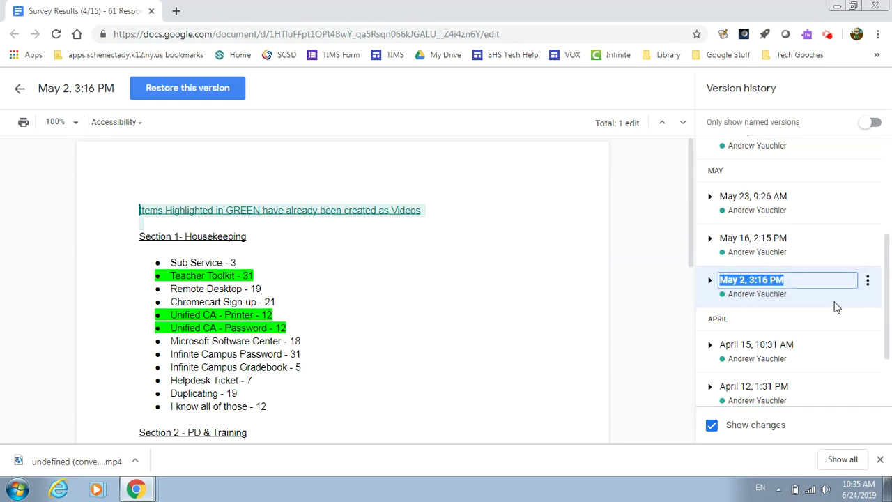
text(Draft 2)
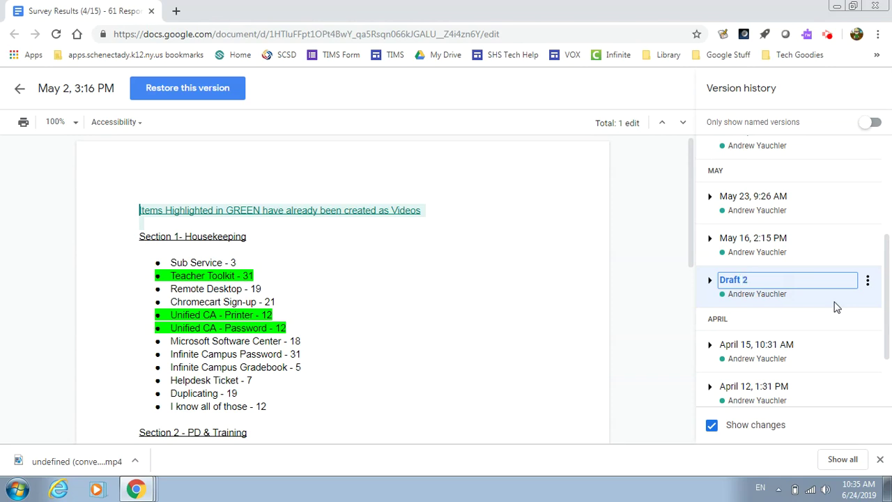
key(Return)
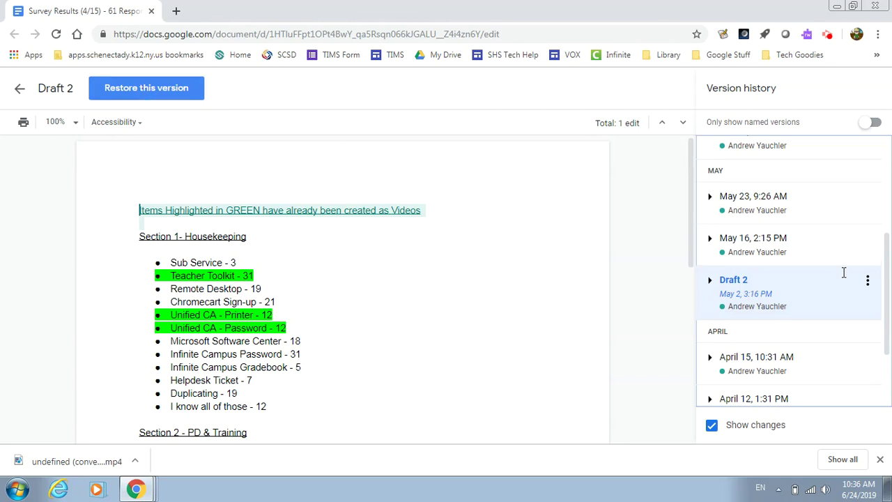
Make a copy of the Draft 2 version in the SHS Technology folder, keeping the suggested name
click(868, 281)
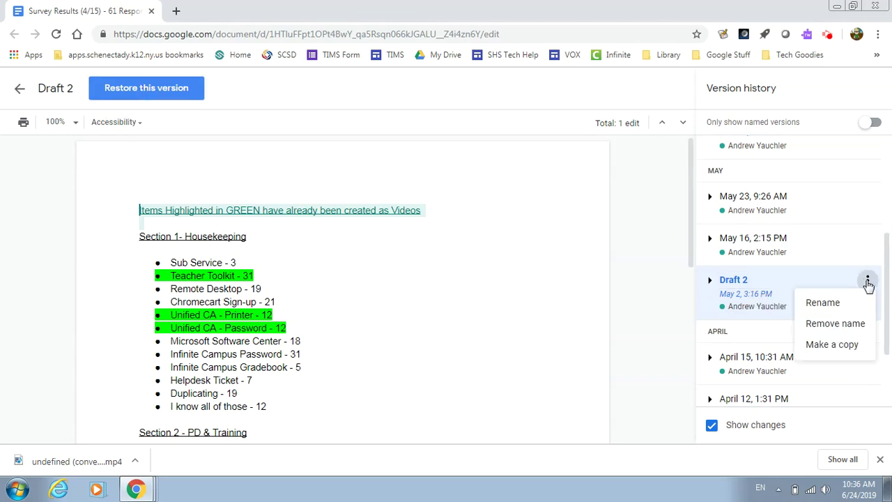
click(836, 346)
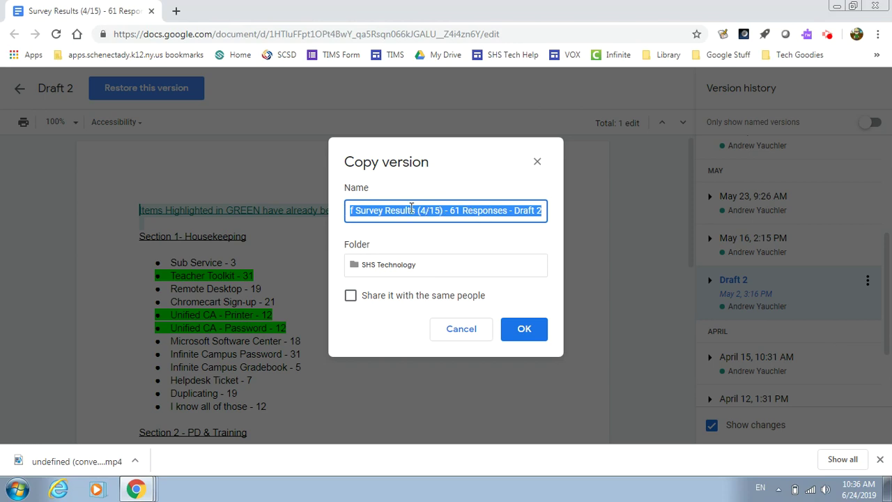
click(523, 329)
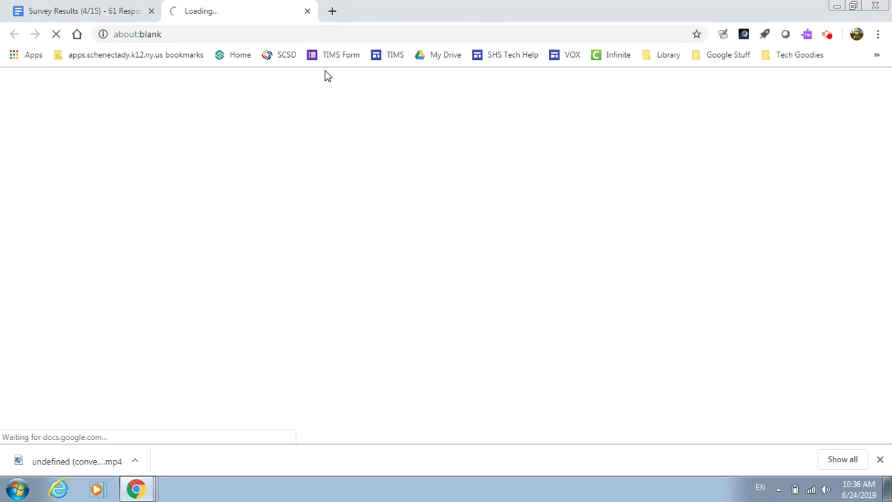
Exit the original document's version history and compare the current document with the Draft 2 copy, ending on the original
click(84, 10)
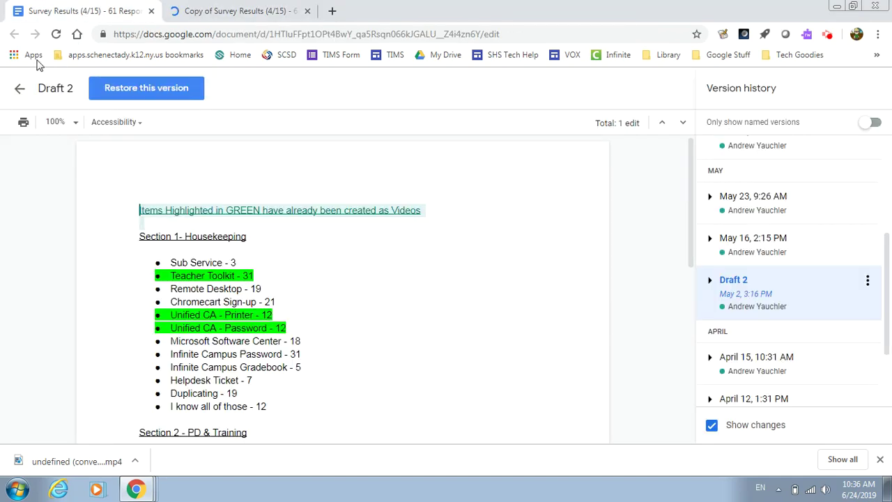
click(18, 91)
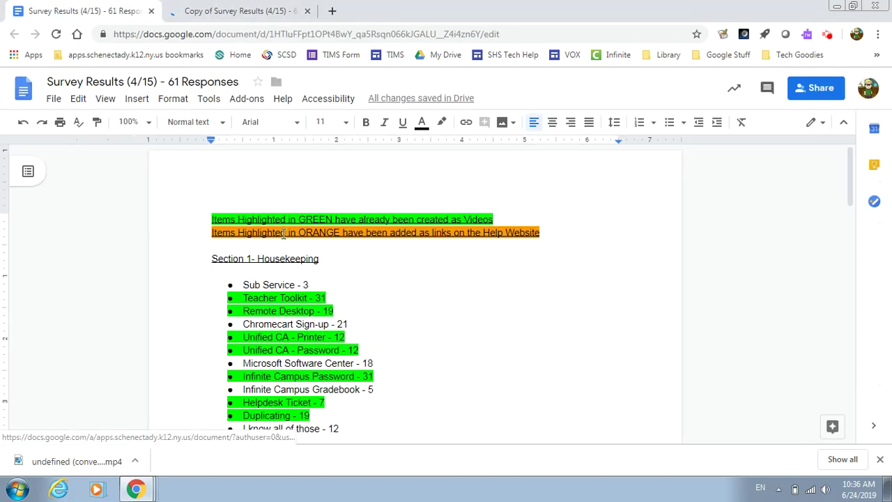
click(230, 7)
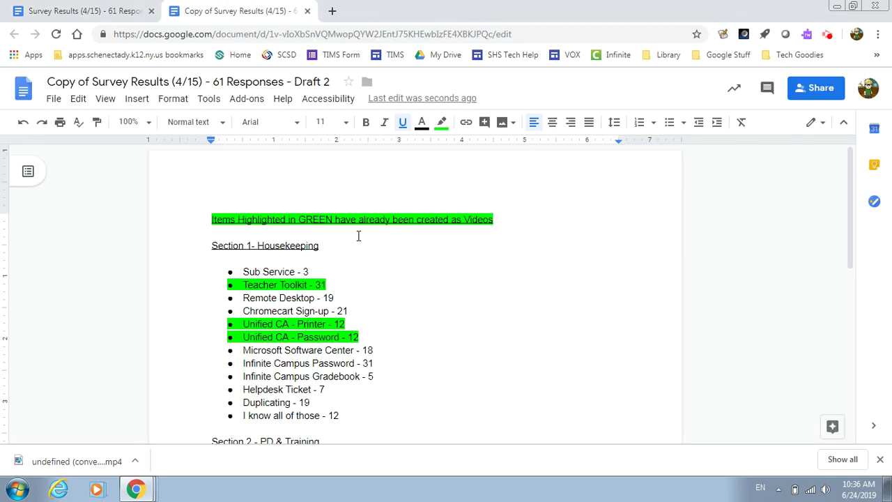
click(89, 9)
click(227, 7)
click(109, 7)
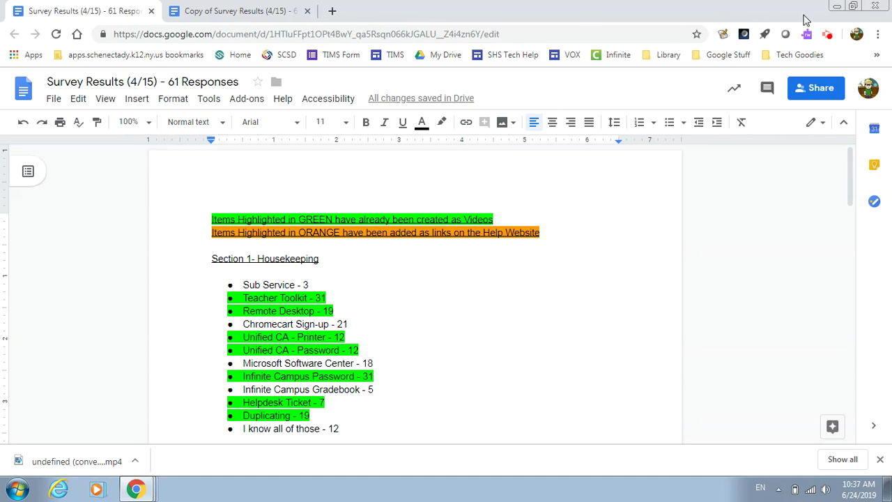
click(825, 37)
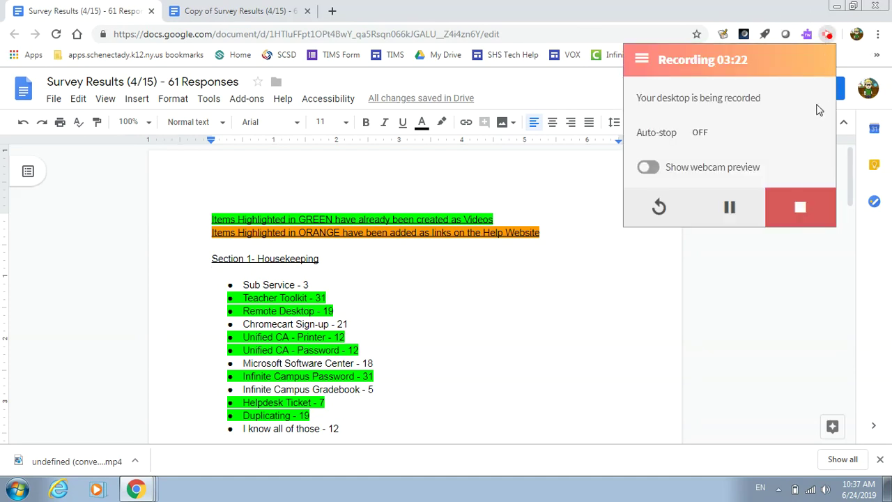